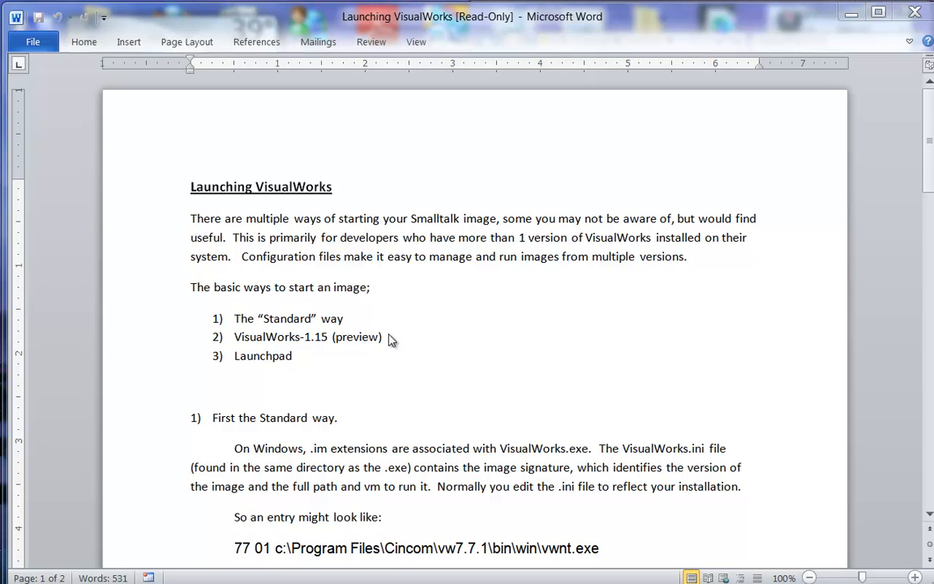
Dock the Launching VisualWorks document to half the screen and open the bin\win folder of vw7.10 beside it.
{"action": "left_click", "coordinate": [469, 264]}
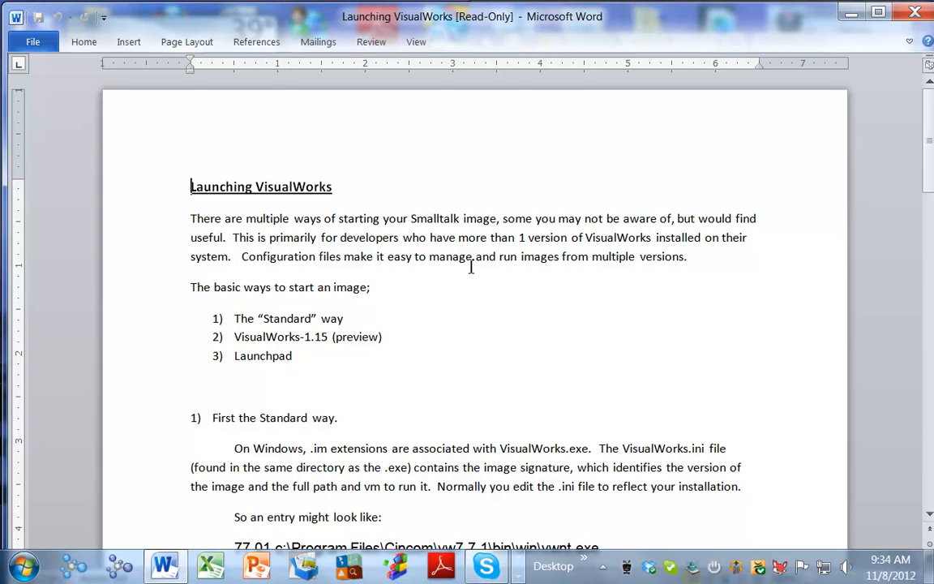
{"action": "key", "text": "super+Left"}
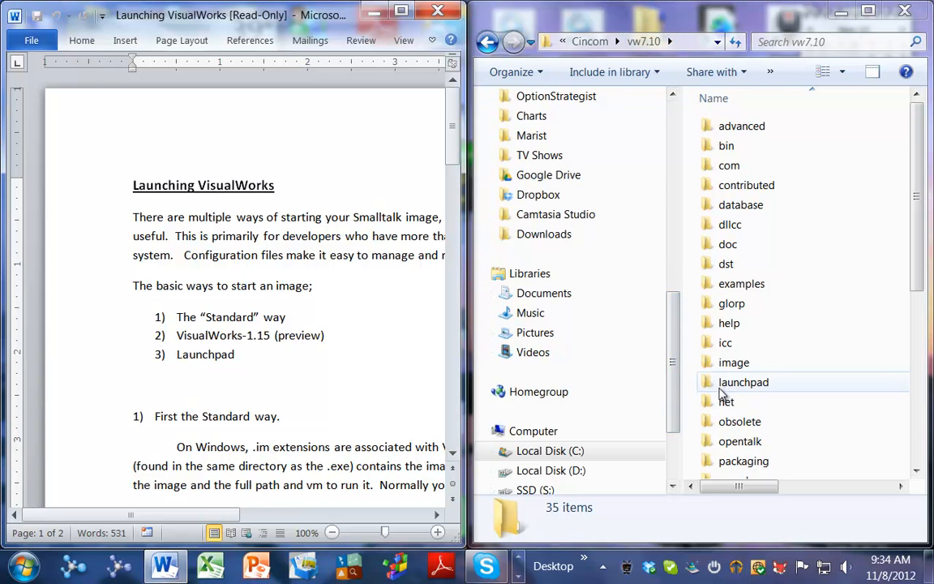
{"action": "double_click", "coordinate": [709, 147]}
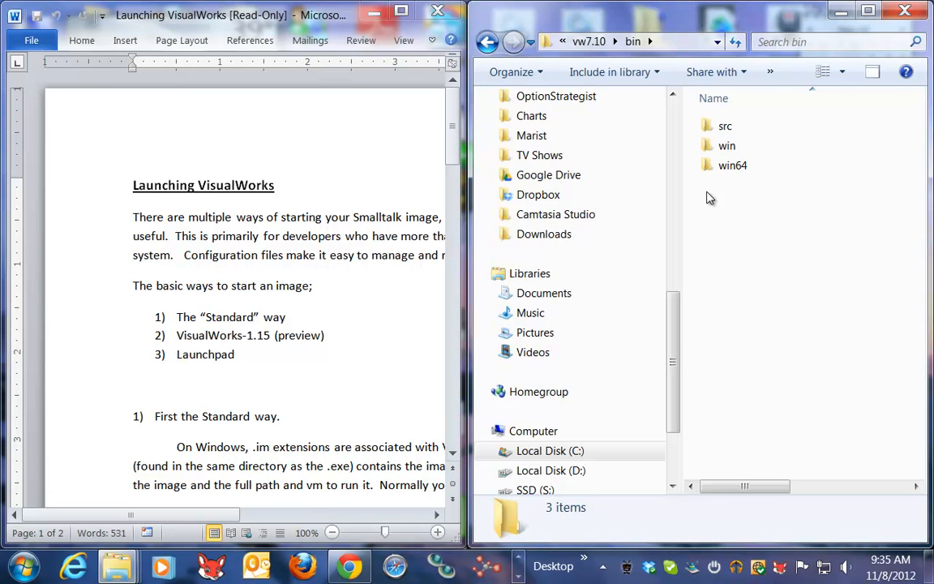
{"action": "double_click", "coordinate": [711, 151]}
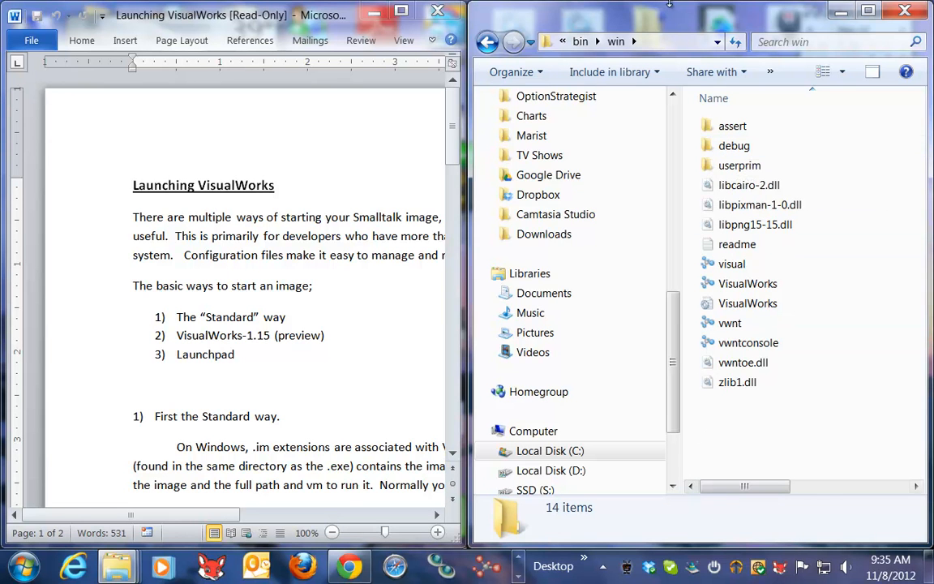
{"action": "key", "text": "super+Left"}
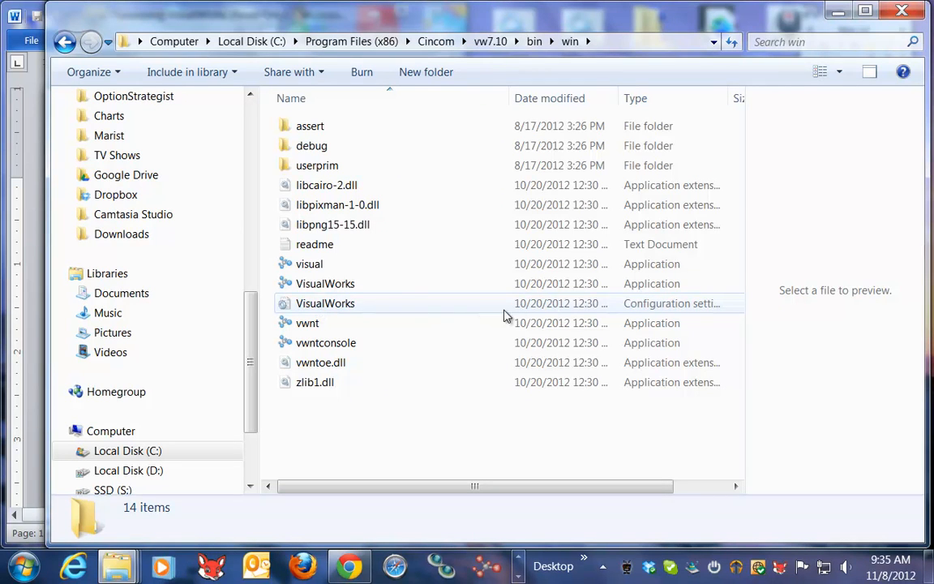
Open the VisualWorks configuration settings file and examine the image signatures in its 79 00 and 79 128 entries.
{"action": "double_click", "coordinate": [325, 303]}
{"action": "left_click_drag", "start_coordinate": [643, 35], "coordinate": [495, 36]}
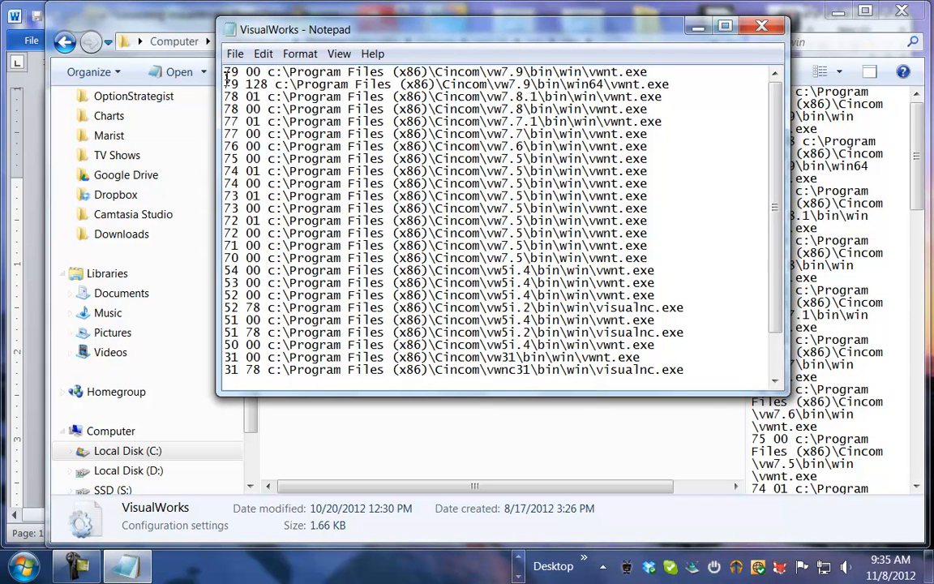
{"action": "double_click", "coordinate": [255, 85]}
{"action": "left_click", "coordinate": [255, 86]}
{"action": "double_click", "coordinate": [256, 87]}
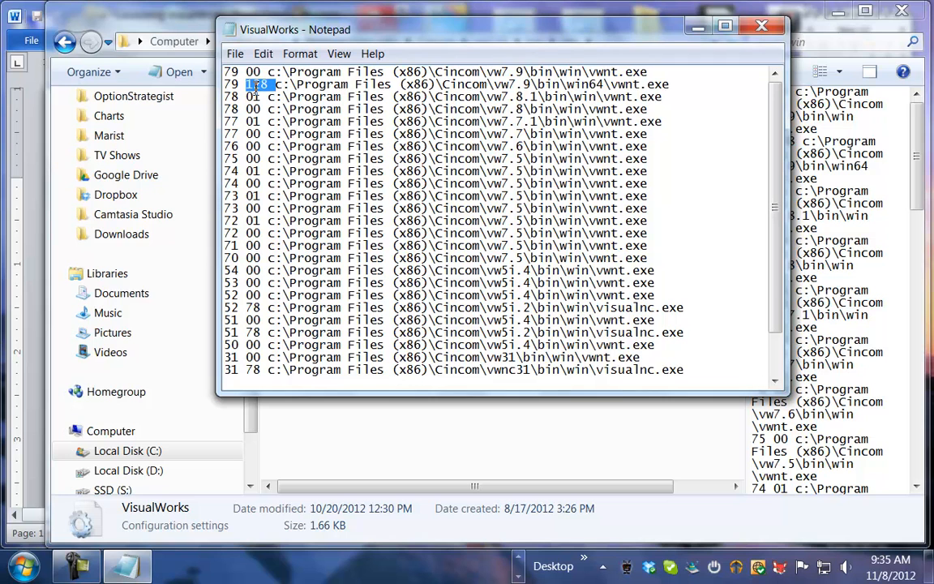
{"action": "left_click", "coordinate": [255, 87]}
{"action": "left_click_drag", "start_coordinate": [661, 75], "coordinate": [228, 73]}
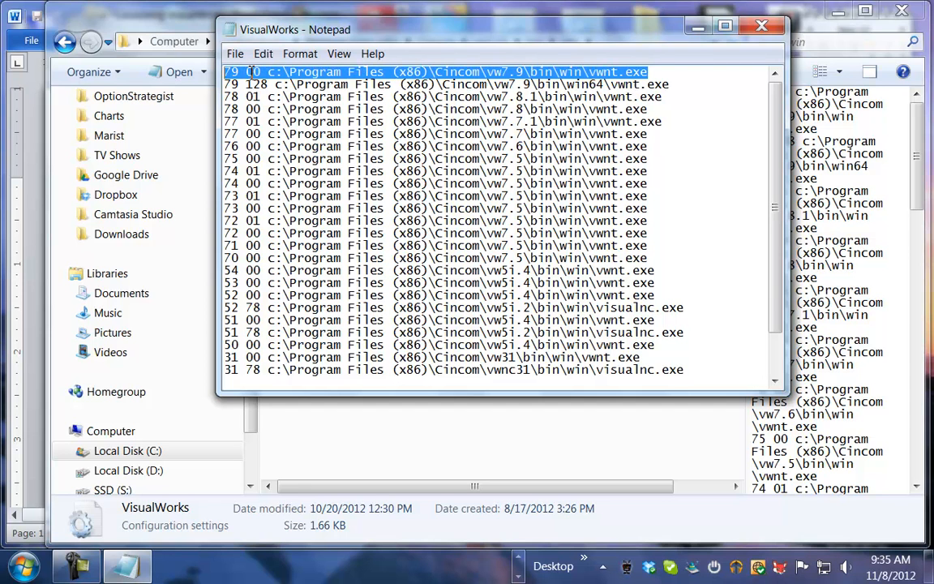
{"action": "left_click", "coordinate": [245, 73]}
{"action": "double_click", "coordinate": [233, 73]}
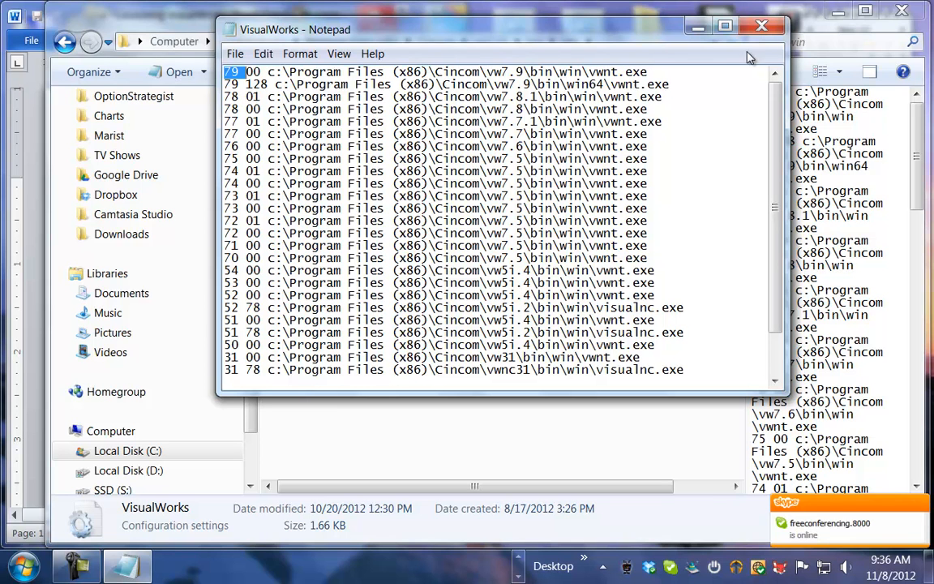
Minimize the configuration file and highlight "VisualWorks-1.15 (preview)" in the document's list of ways to start an image.
{"action": "left_click", "coordinate": [700, 28]}
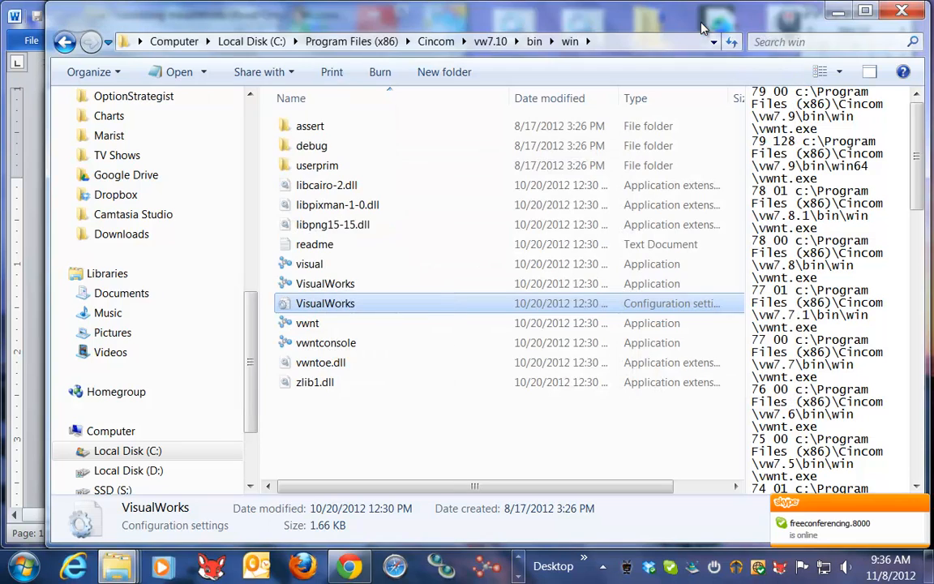
{"action": "left_click", "coordinate": [24, 144]}
{"action": "left_click_drag", "start_coordinate": [327, 335], "coordinate": [177, 335]}
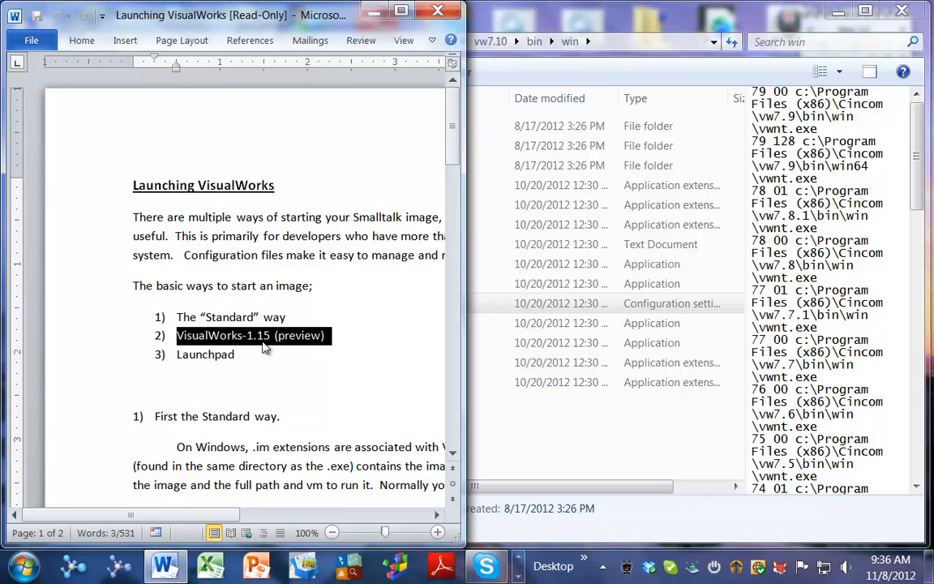
Open the VisualWorks-1.15 configuration settings file from the preview\bin folder of vw7.10.
{"action": "left_click", "coordinate": [590, 24]}
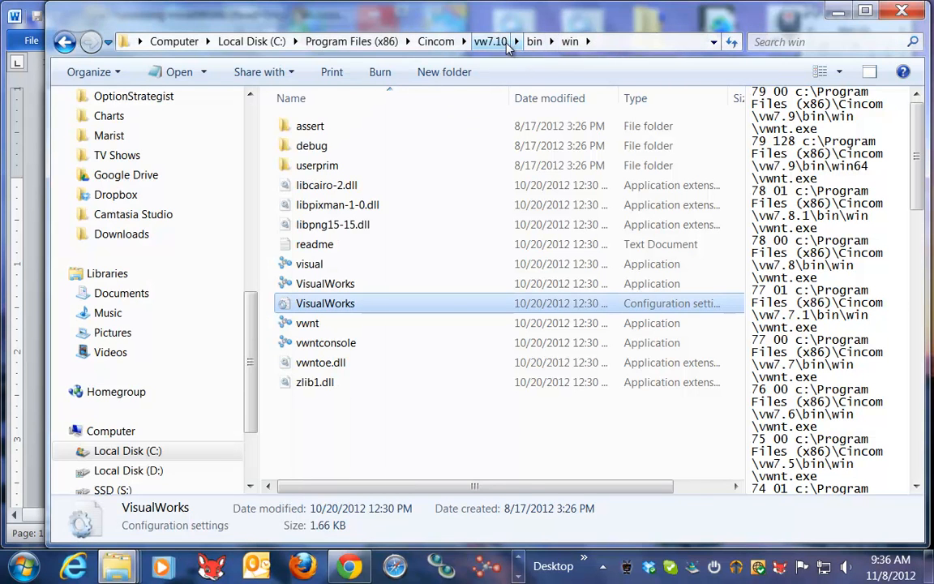
{"action": "left_click", "coordinate": [491, 41]}
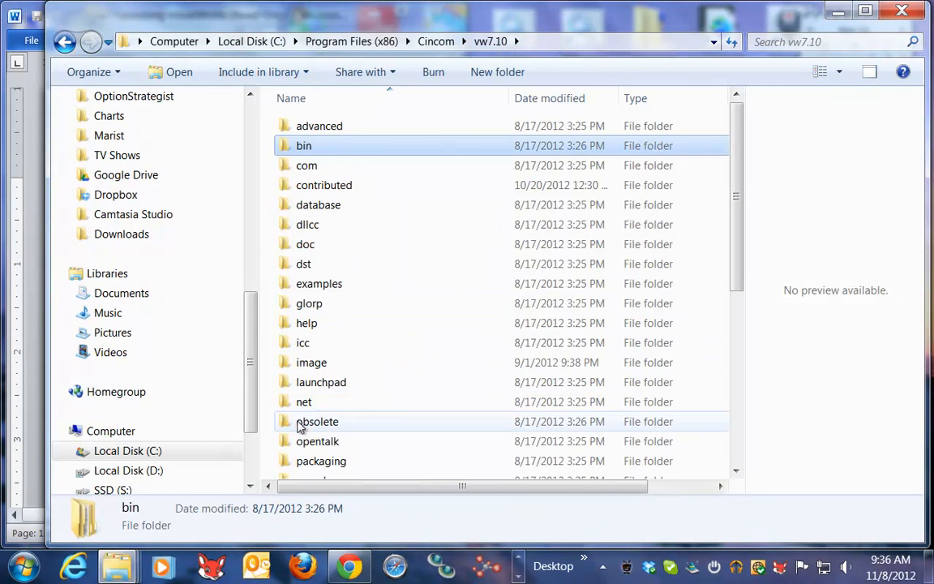
{"action": "scroll", "coordinate": [304, 417], "scroll_direction": "down", "scroll_amount": 3}
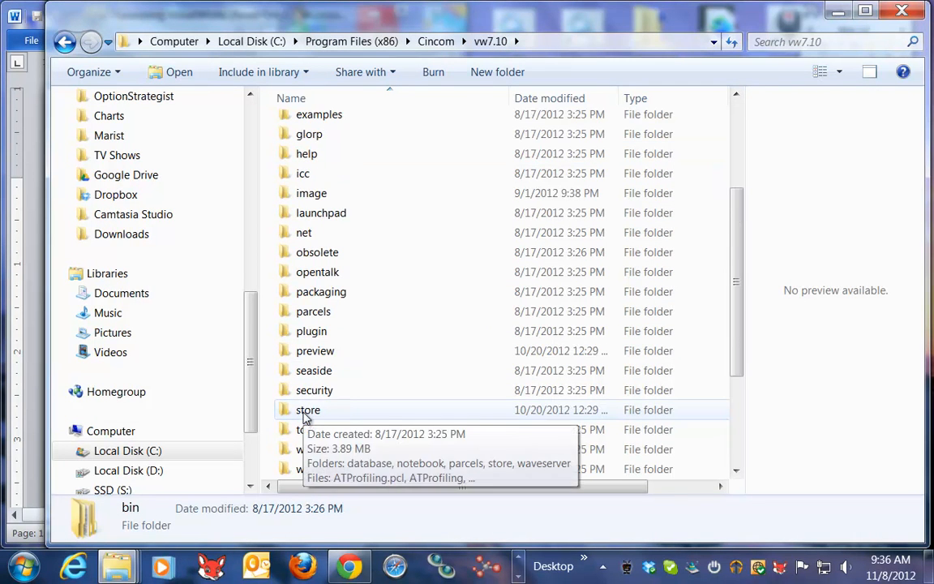
{"action": "double_click", "coordinate": [309, 352]}
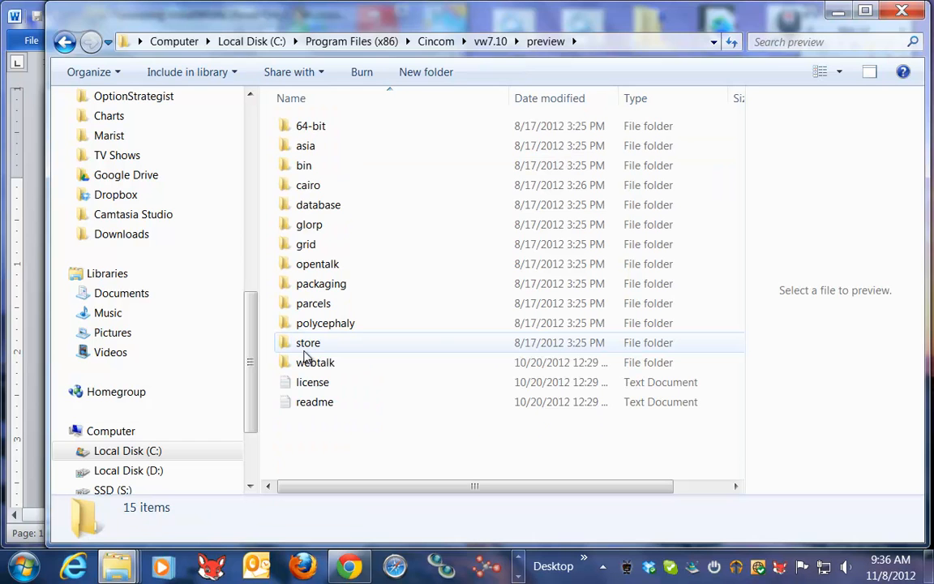
{"action": "double_click", "coordinate": [298, 167]}
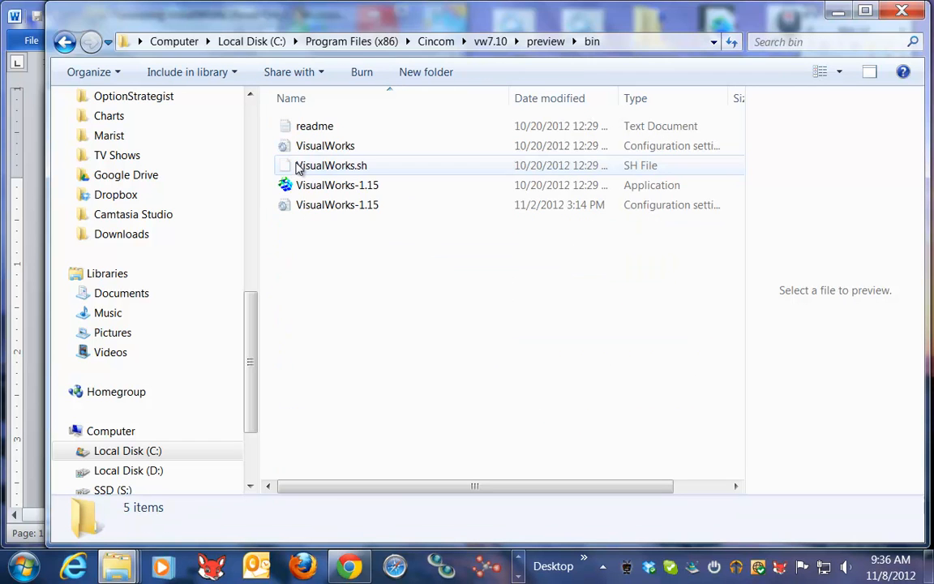
{"action": "double_click", "coordinate": [333, 205]}
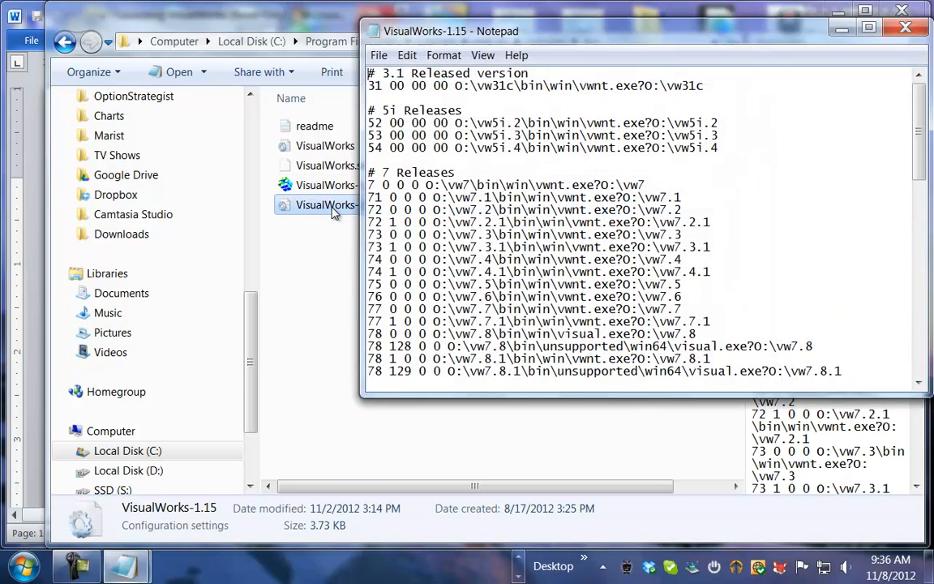
{"action": "left_click_drag", "start_coordinate": [451, 27], "coordinate": [375, 40]}
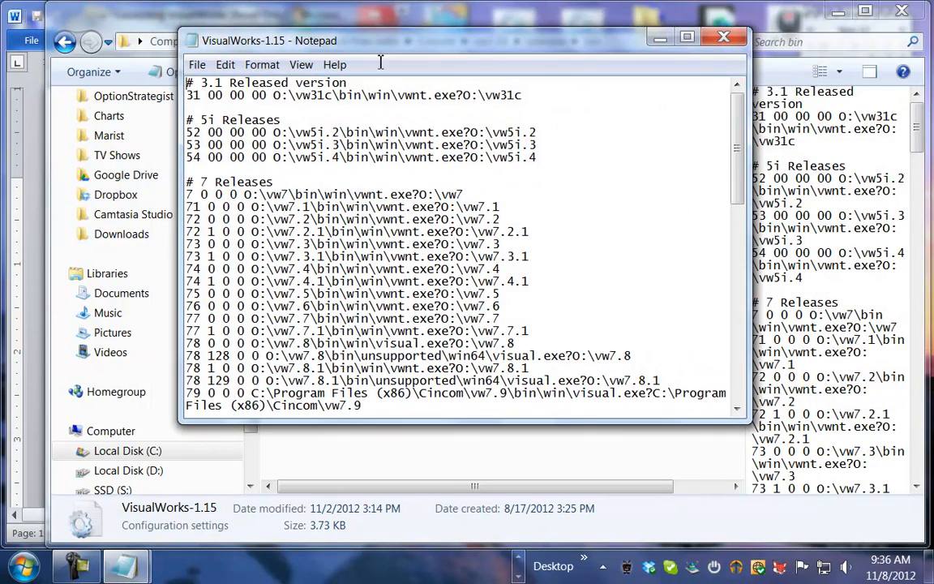
Examine the signatures of the S:\Cincom\vw7.10 entries, highlighting the "21 04" part of the first one.
{"action": "scroll", "coordinate": [374, 285], "scroll_direction": "down", "scroll_amount": 5}
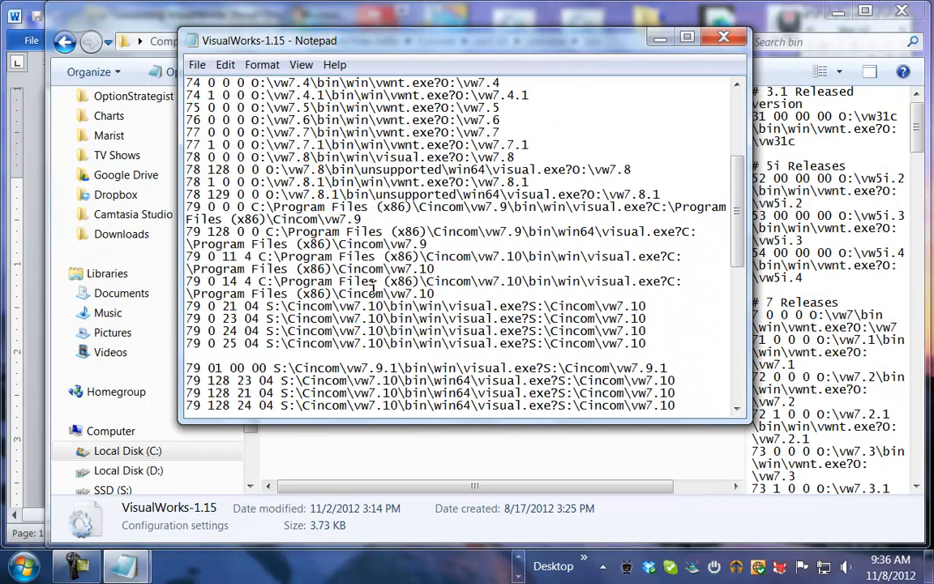
{"action": "scroll", "coordinate": [374, 285], "scroll_direction": "down", "scroll_amount": 3}
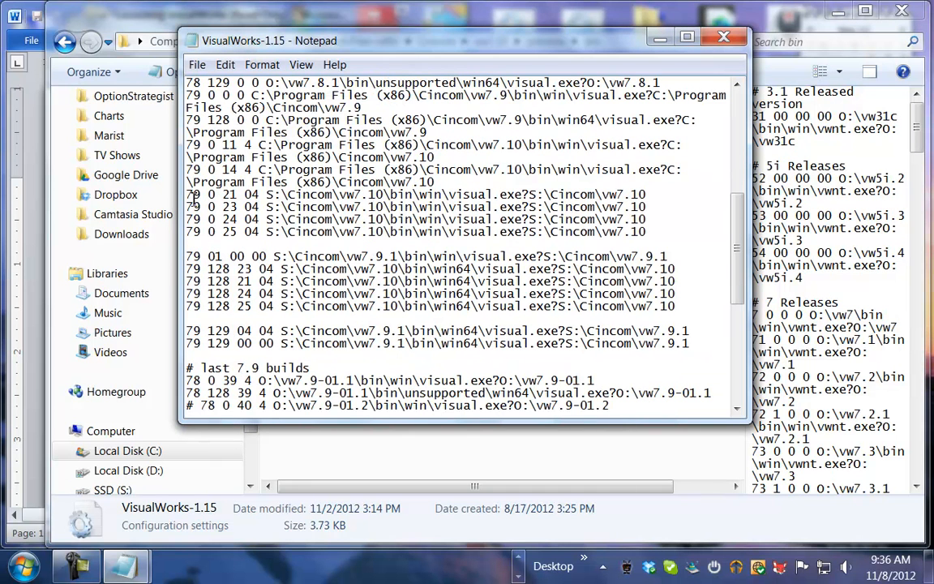
{"action": "left_click_drag", "start_coordinate": [223, 195], "coordinate": [262, 194]}
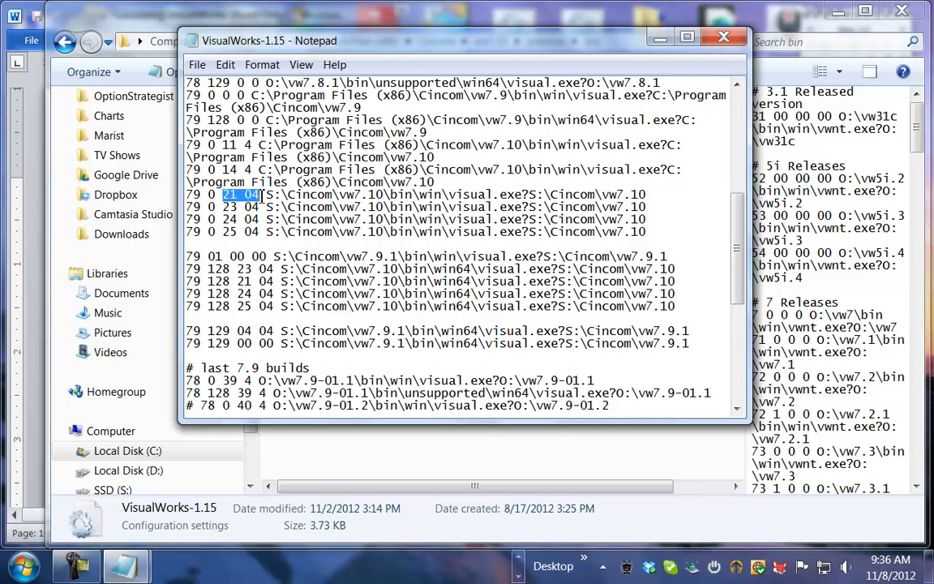
{"action": "left_click", "coordinate": [261, 195]}
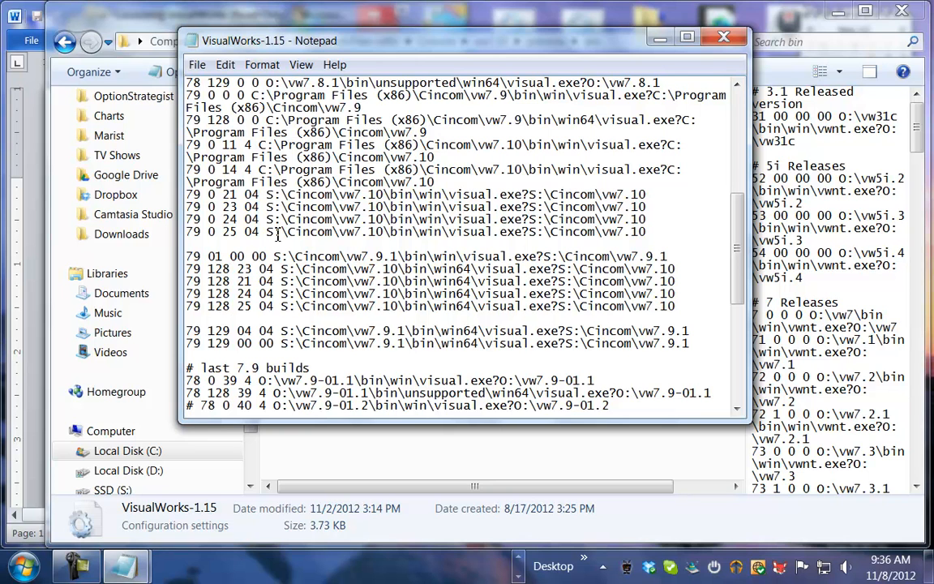
Examine the executable path and the directory after the question mark in the "79 0 25 04" entry, and leave the file.
{"action": "left_click_drag", "start_coordinate": [268, 233], "coordinate": [526, 235]}
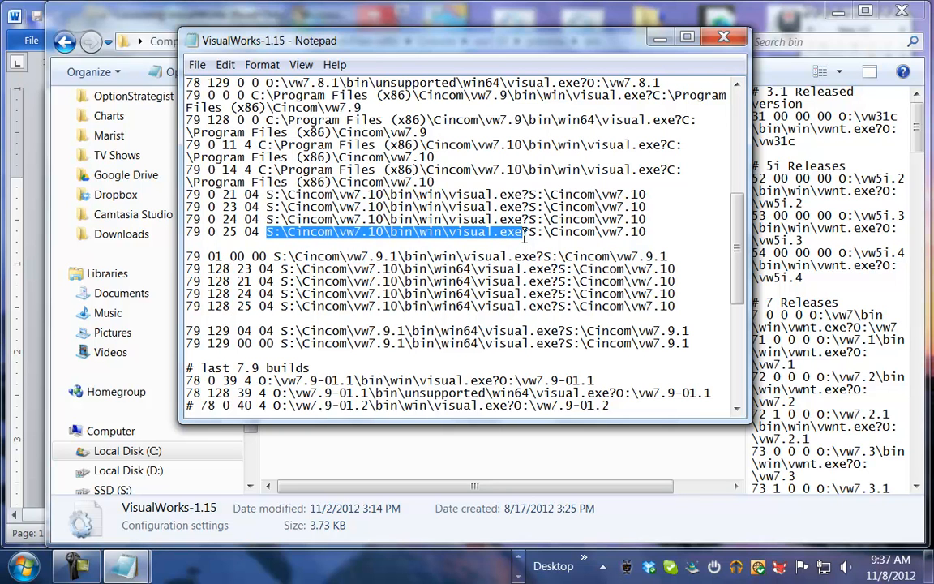
{"action": "left_click", "coordinate": [527, 235]}
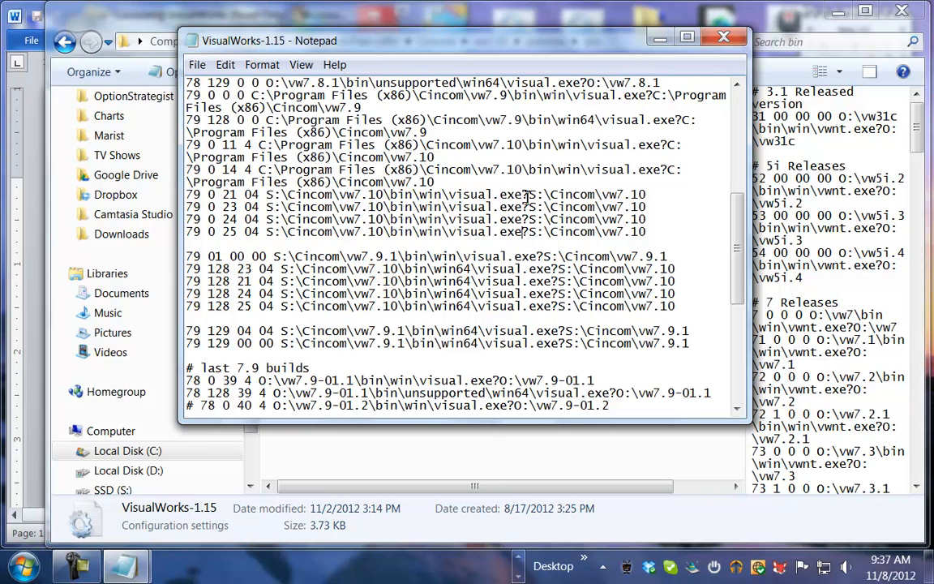
{"action": "left_click_drag", "start_coordinate": [528, 233], "coordinate": [649, 234]}
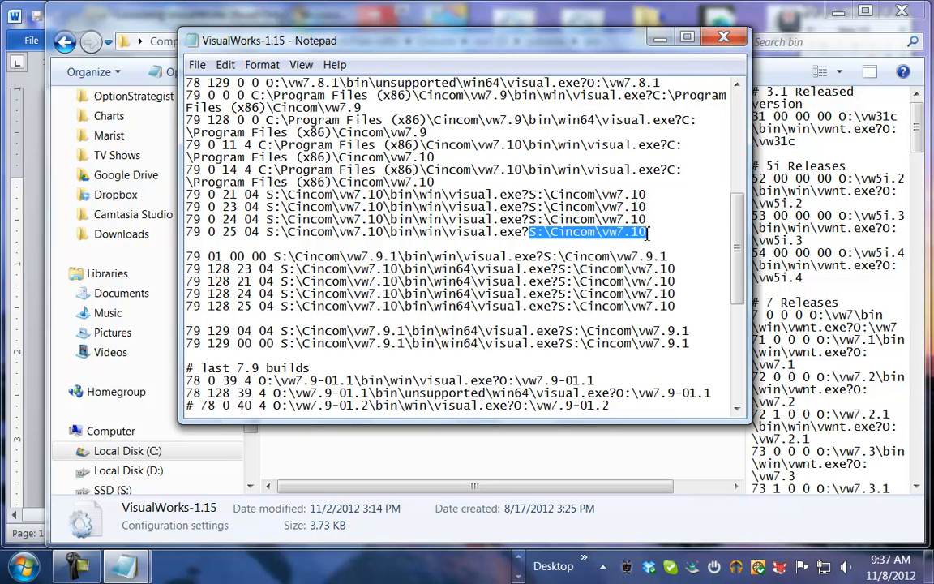
{"action": "left_click", "coordinate": [649, 234]}
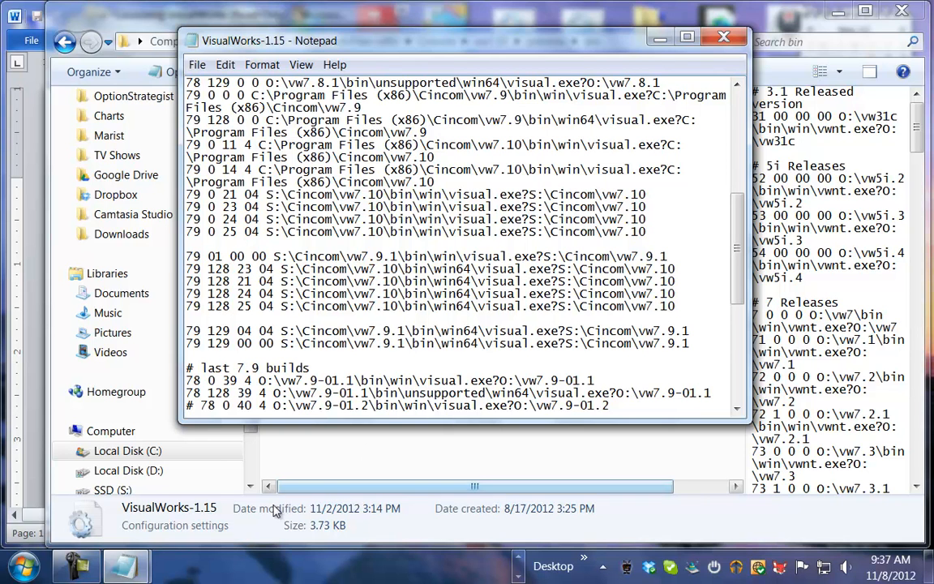
{"action": "key", "text": "alt+F4"}
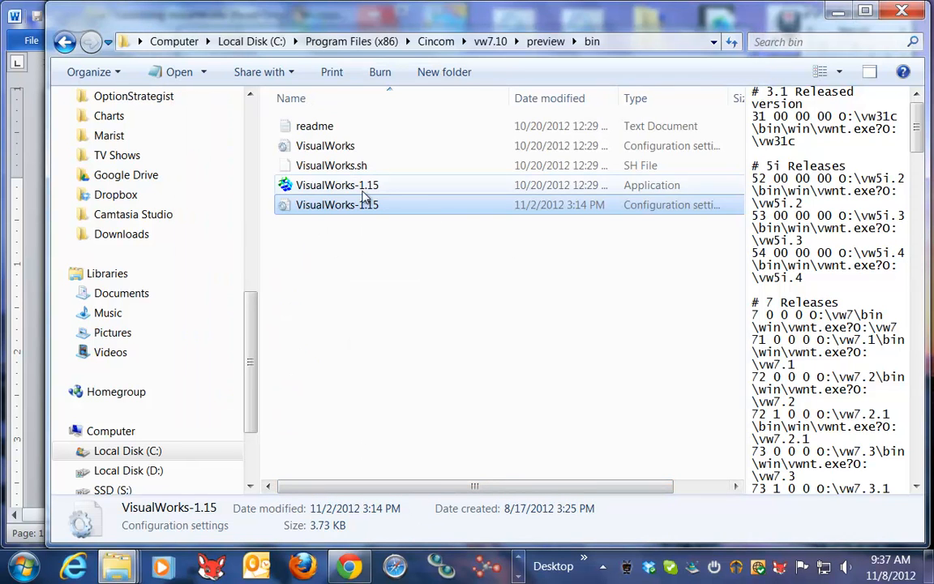
Check the properties of the visual IM file in the vw7.10 image folder for the program it opens with.
{"action": "left_click", "coordinate": [491, 41]}
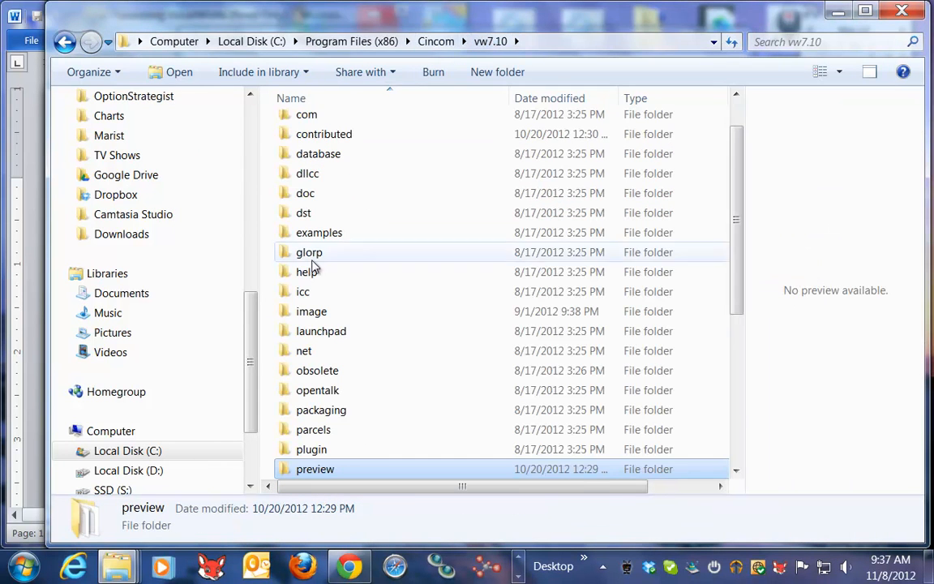
{"action": "double_click", "coordinate": [307, 313]}
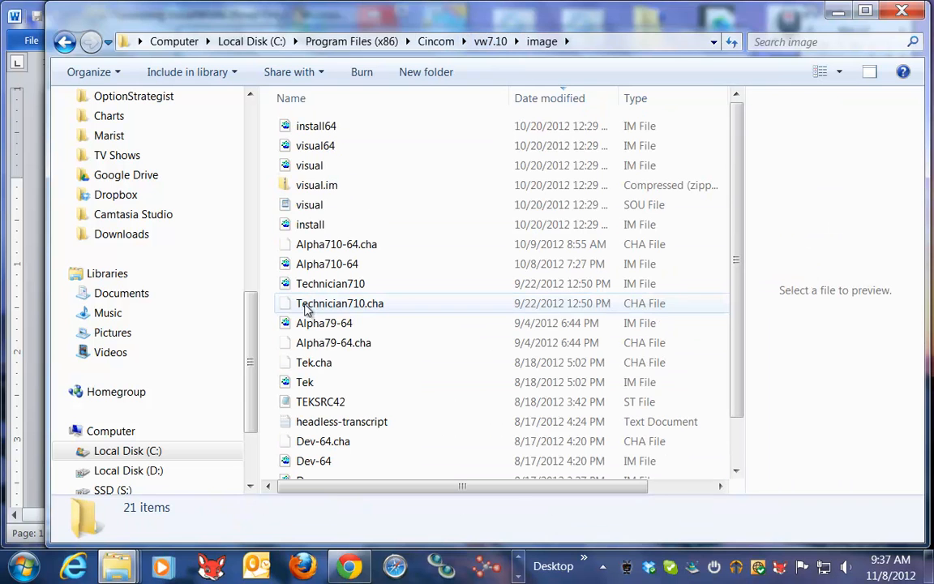
{"action": "left_click", "coordinate": [317, 165]}
{"action": "right_click", "coordinate": [319, 166]}
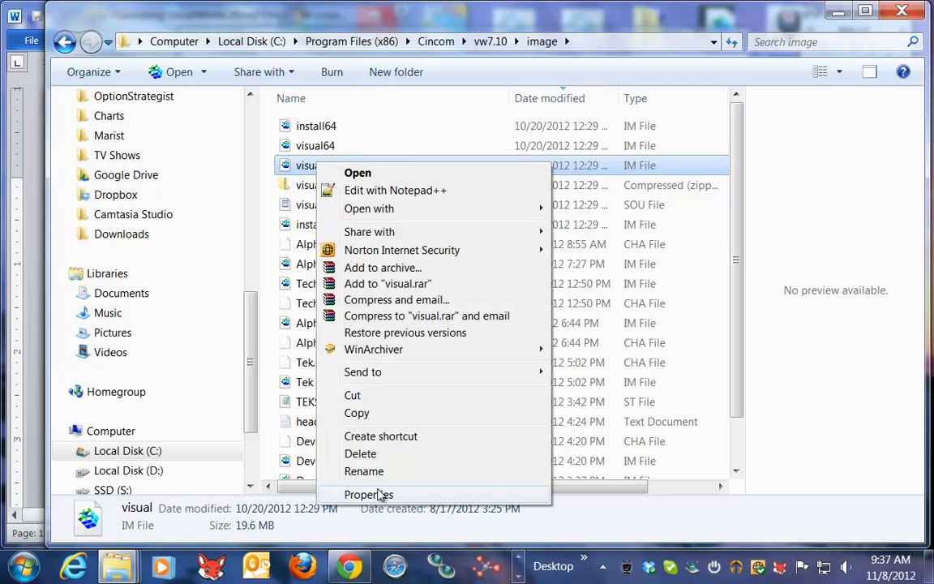
{"action": "left_click", "coordinate": [410, 493]}
{"action": "left_click_drag", "start_coordinate": [418, 101], "coordinate": [349, 72]}
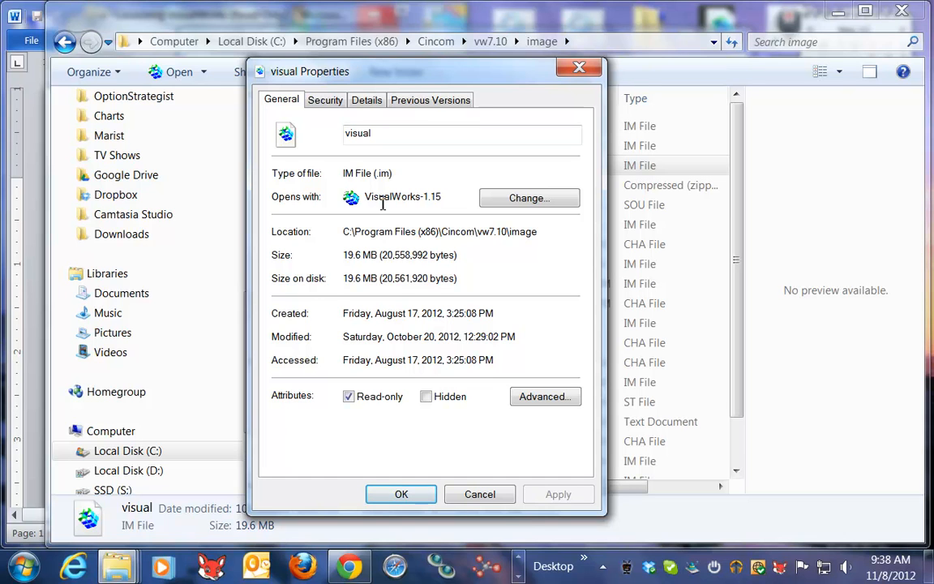
{"action": "left_click", "coordinate": [482, 495]}
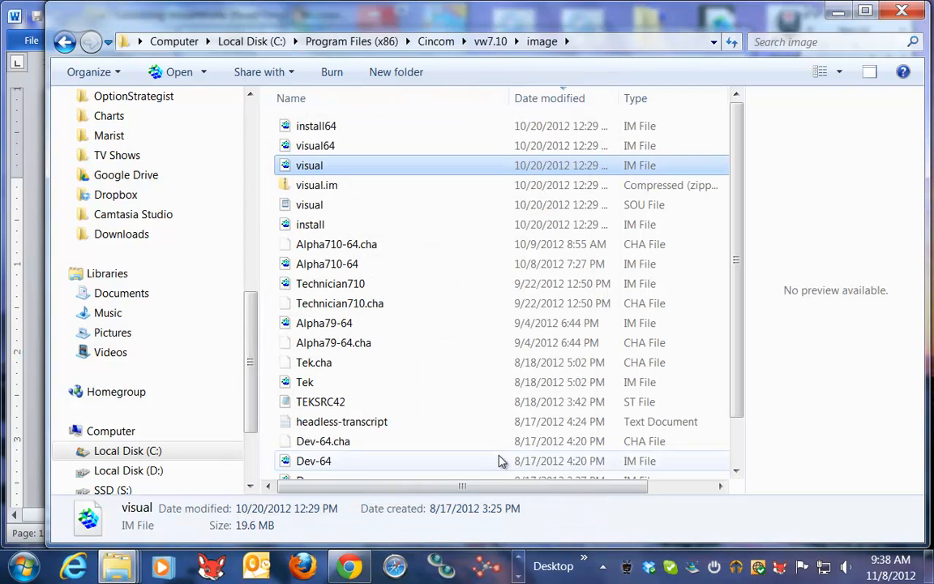
Reopen the VisualWorks-1.15 configuration settings file in preview\bin and examine the 64-bit signature "79 128 25 04".
{"action": "left_click", "coordinate": [66, 43]}
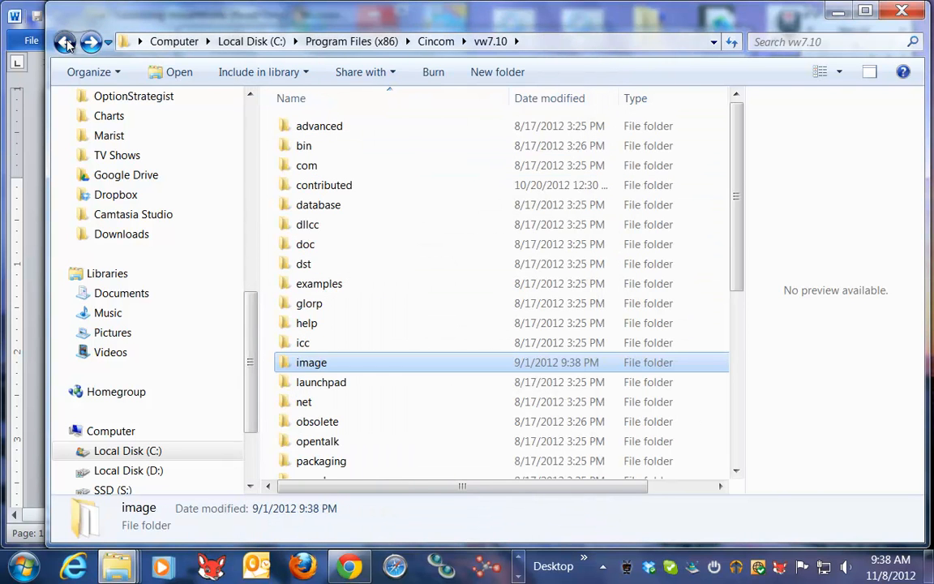
{"action": "left_click", "coordinate": [66, 43]}
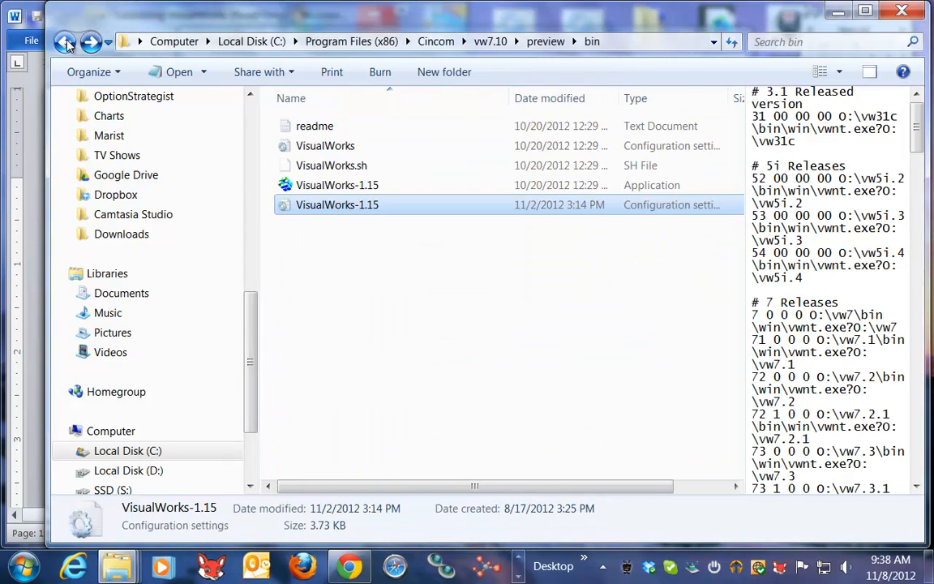
{"action": "double_click", "coordinate": [349, 207]}
{"action": "scroll", "coordinate": [768, 235], "scroll_direction": "down", "scroll_amount": 4}
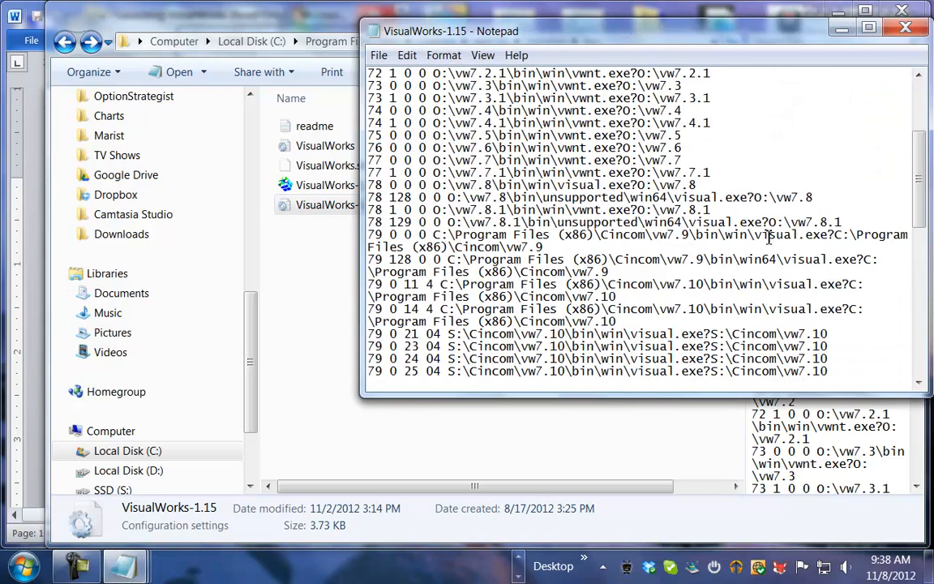
{"action": "scroll", "coordinate": [767, 235], "scroll_direction": "down", "scroll_amount": 4}
{"action": "left_click_drag", "start_coordinate": [802, 36], "coordinate": [745, 87]}
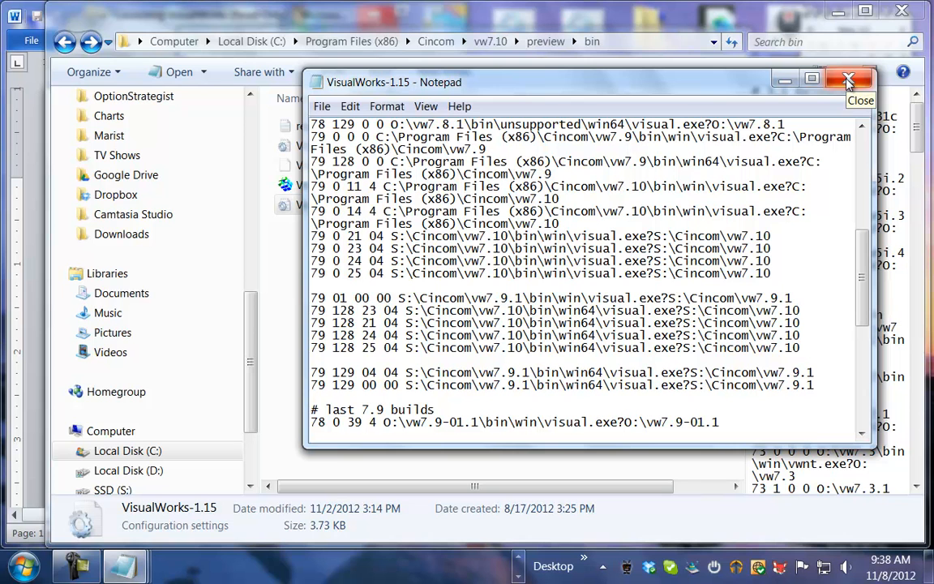
{"action": "scroll", "coordinate": [486, 406], "scroll_direction": "down", "scroll_amount": 2}
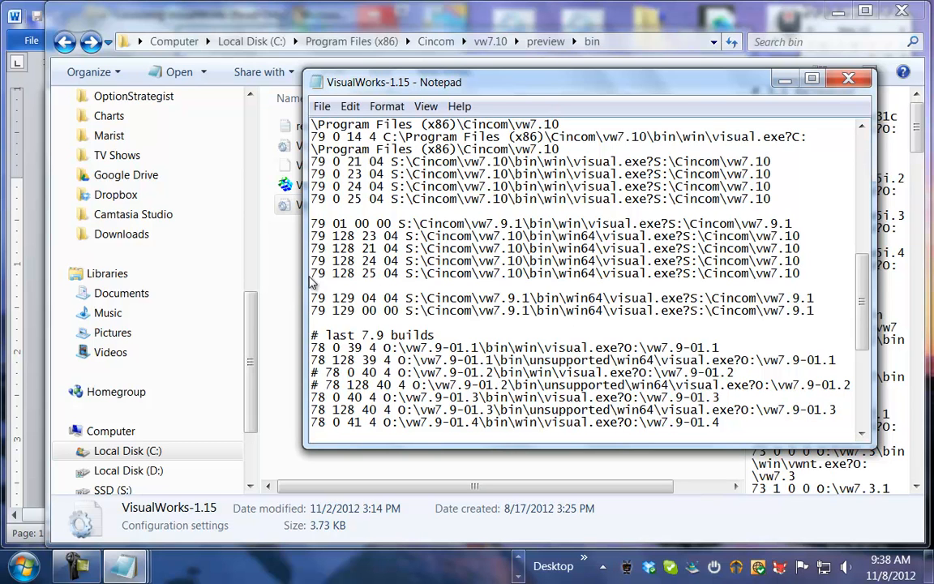
{"action": "left_click_drag", "start_coordinate": [312, 273], "coordinate": [399, 276]}
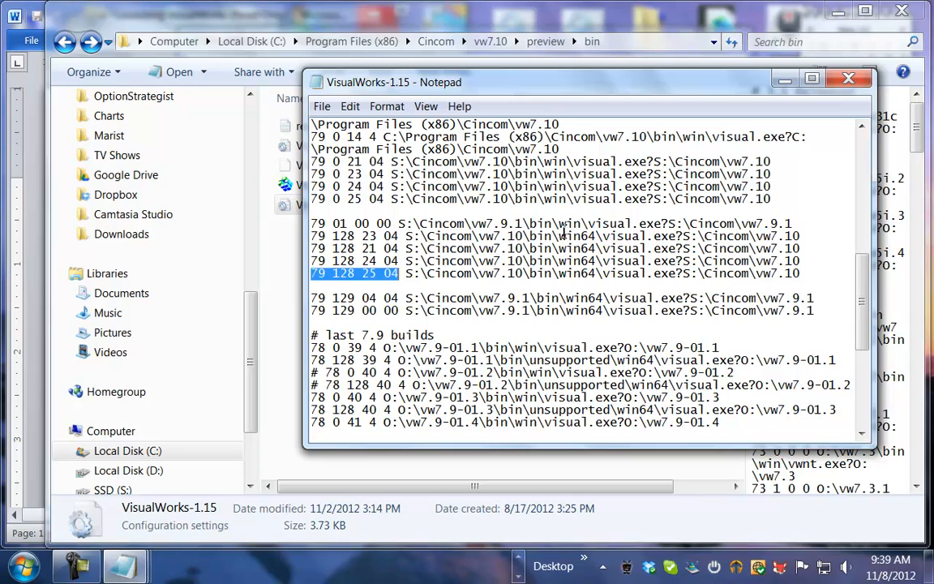
{"action": "left_click", "coordinate": [850, 81]}
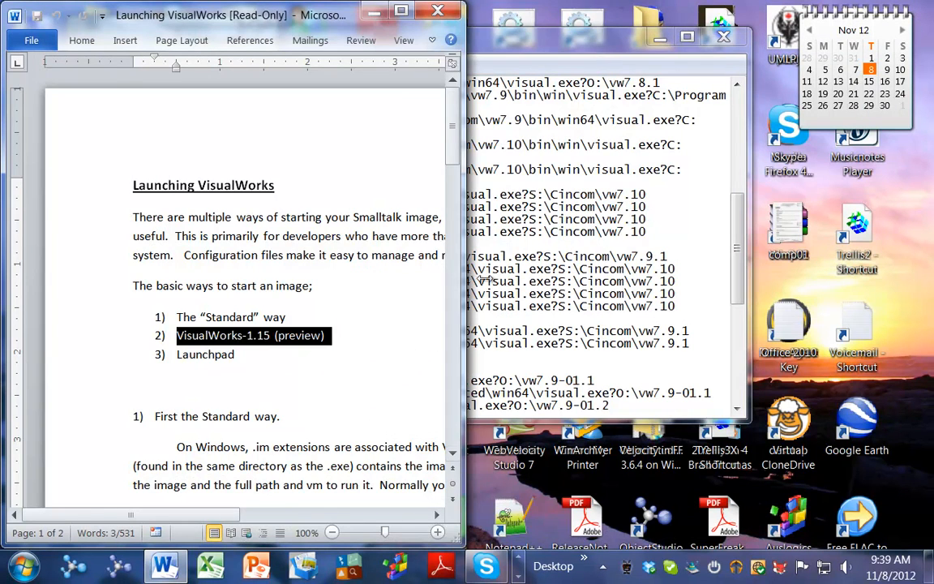
Widen the Launching VisualWorks document window to show full text lines and skim the page.
{"action": "left_click_drag", "start_coordinate": [463, 276], "coordinate": [715, 280]}
{"action": "scroll", "coordinate": [447, 234], "scroll_direction": "down", "scroll_amount": 7}
{"action": "scroll", "coordinate": [447, 234], "scroll_direction": "up", "scroll_amount": 7}
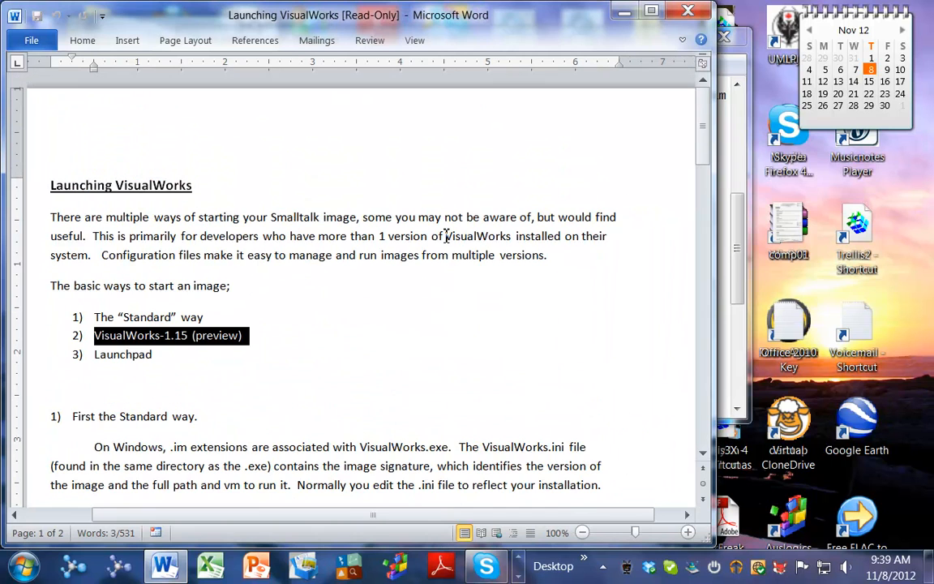